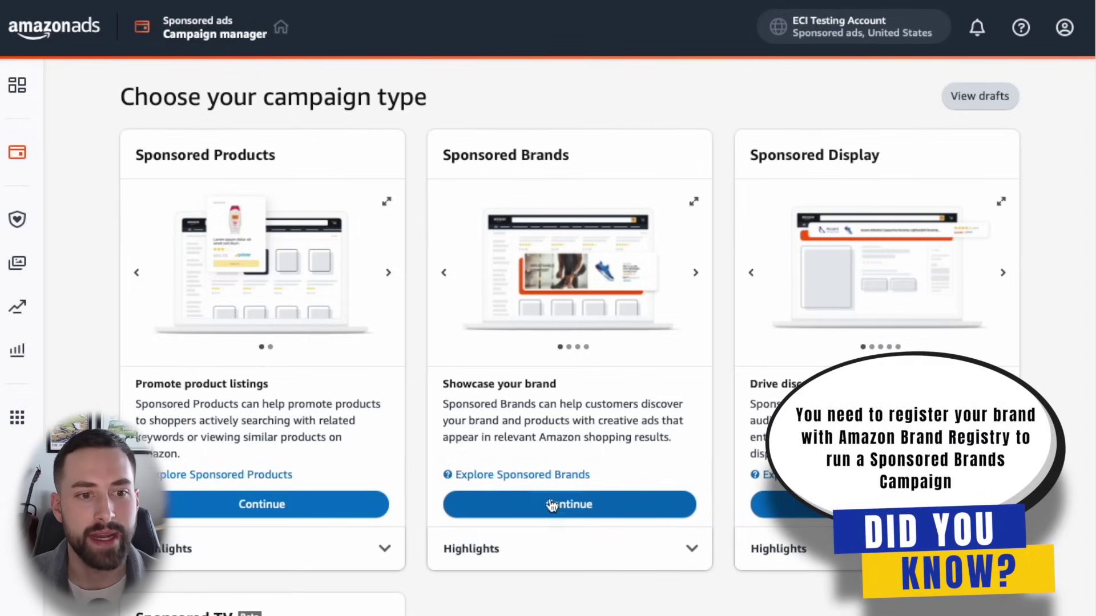
Start a Sponsored Brands campaign named 'Vertical Video - Vivere', ending Feb 18, with $10 daily budget
left_click(550, 508)
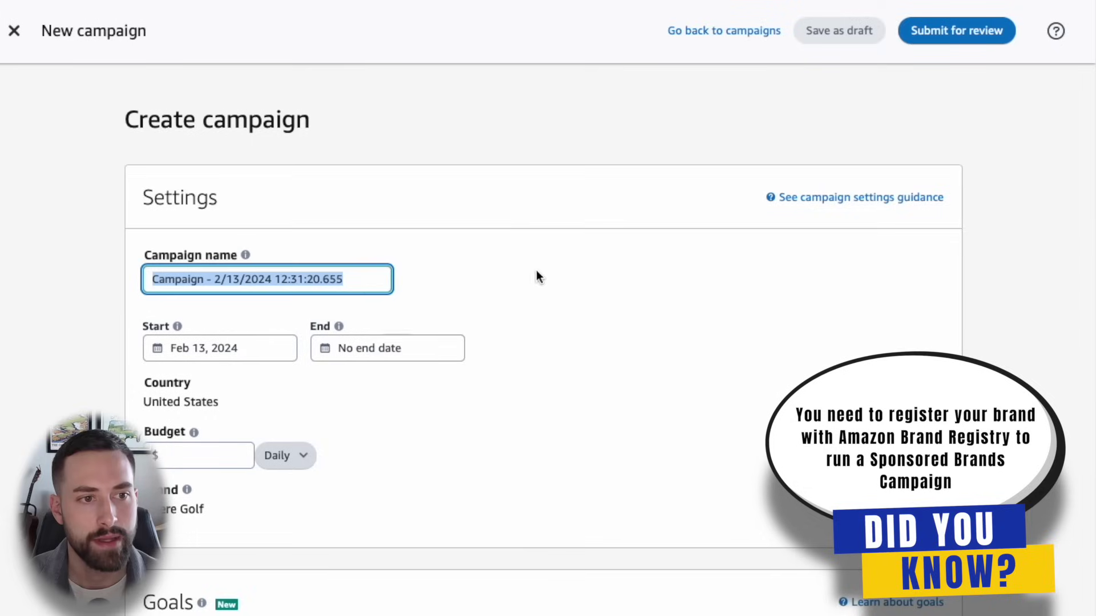
key("BackSpace")
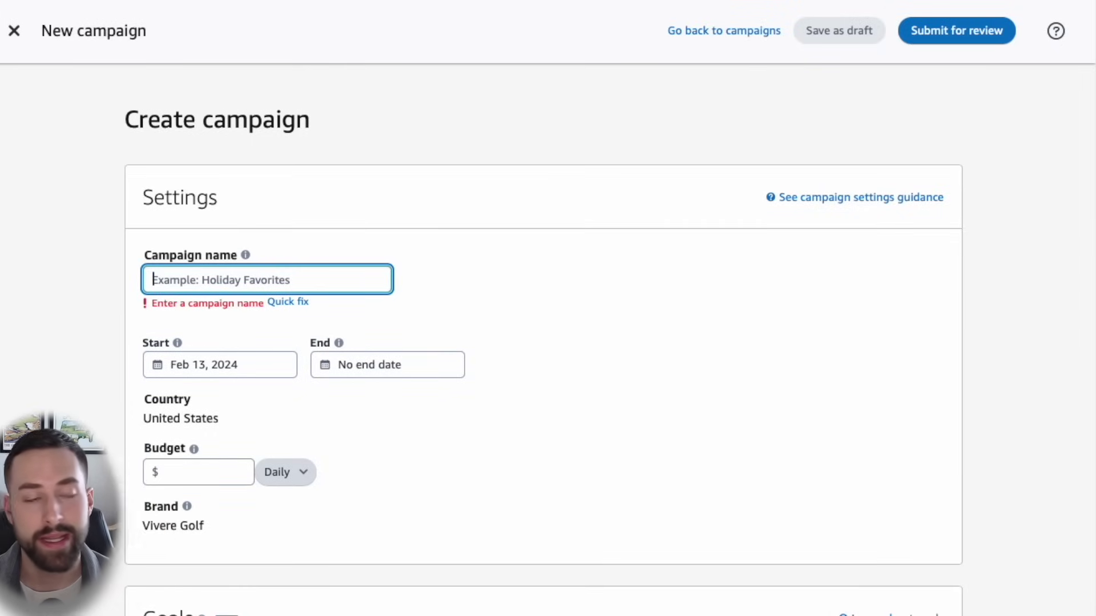
type("Vertical Video -")
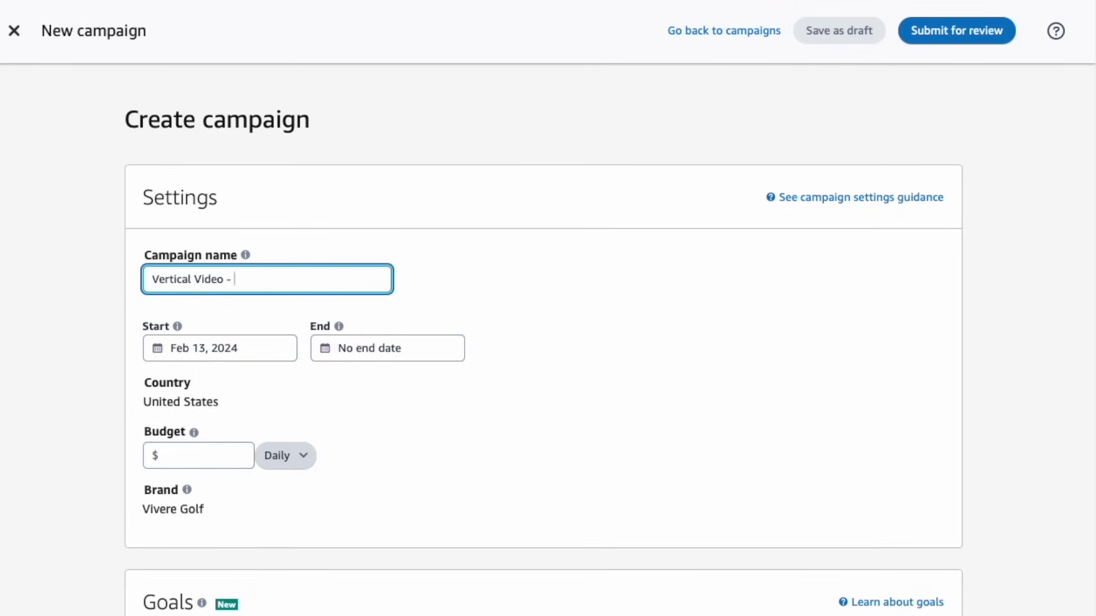
left_click(386, 348)
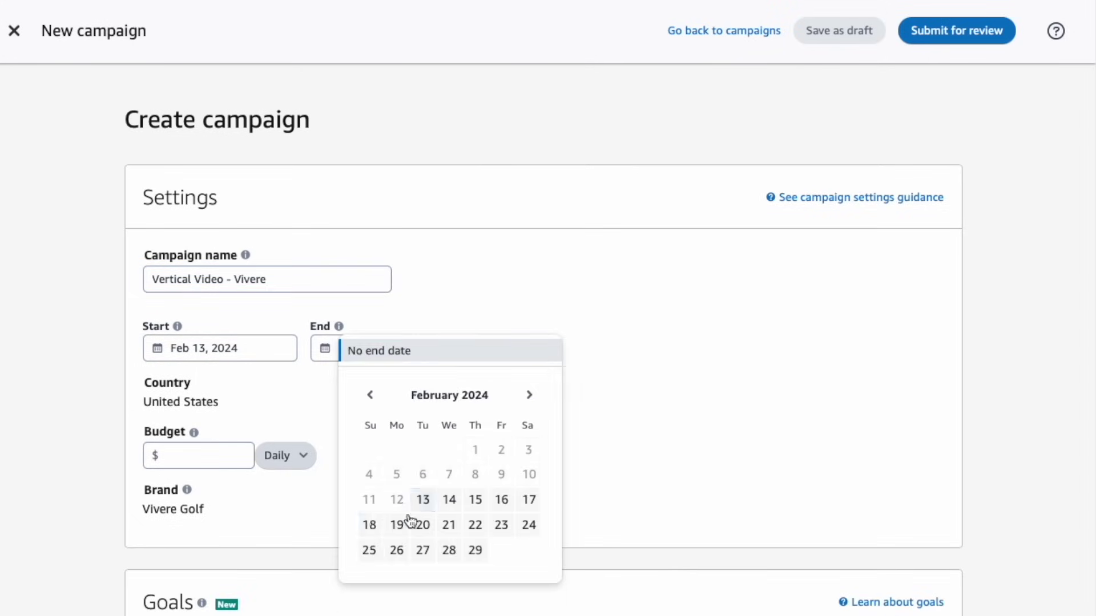
left_click(367, 523)
scroll(75, 410, "down", 1)
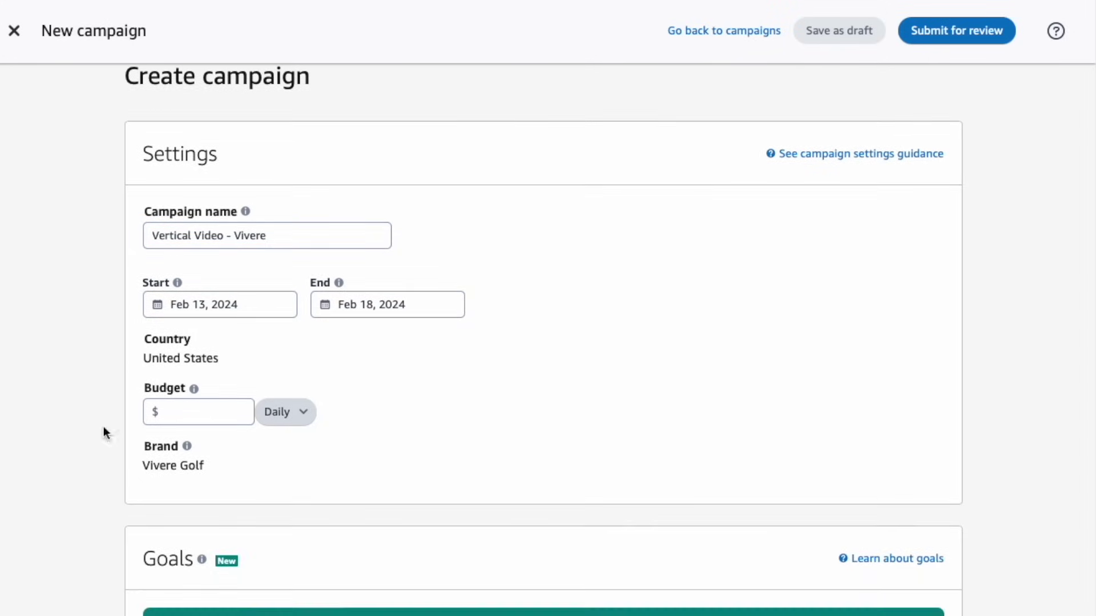
left_click(193, 405)
type("10")
left_click(108, 335)
scroll(109, 336, "down", 4)
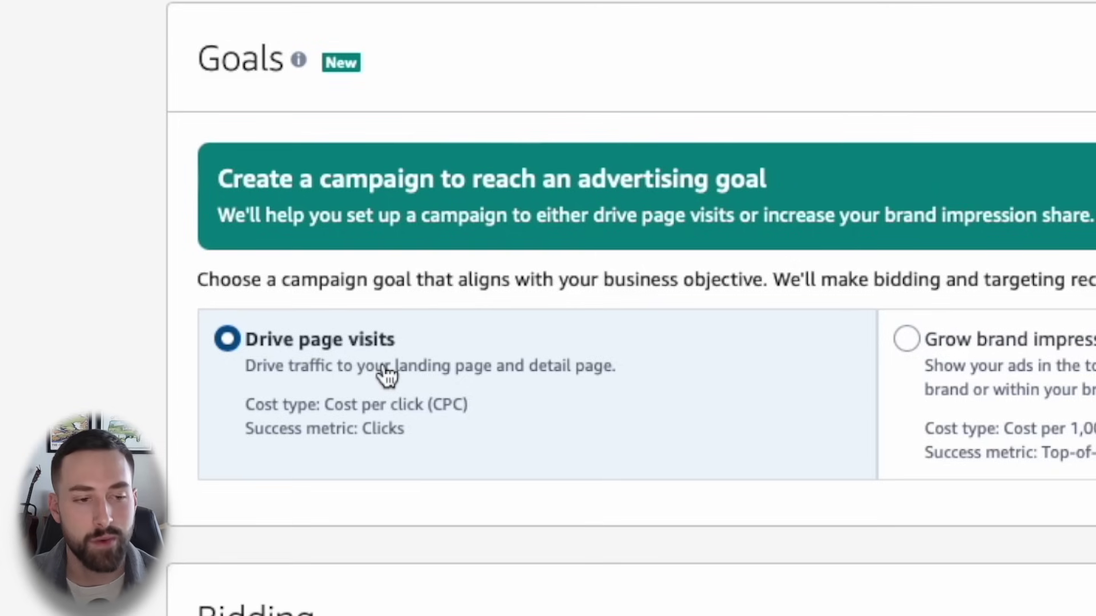
Choose Drive page visits, billed per click, as the campaign goal
left_click(980, 370)
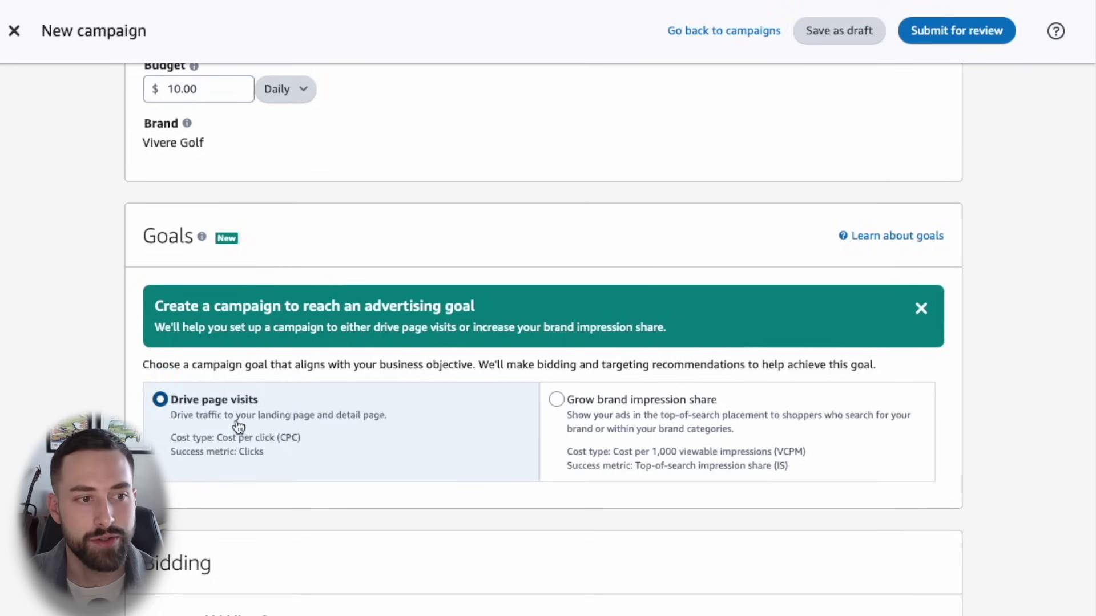
scroll(83, 400, "down", 4)
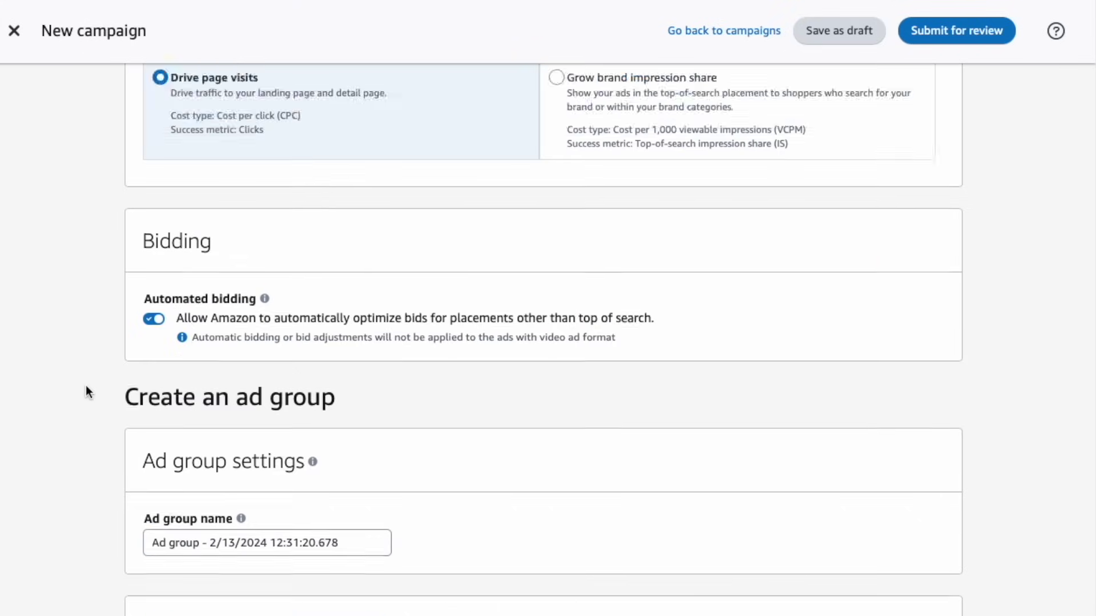
scroll(86, 392, "down", 1)
scroll(62, 291, "down", 3)
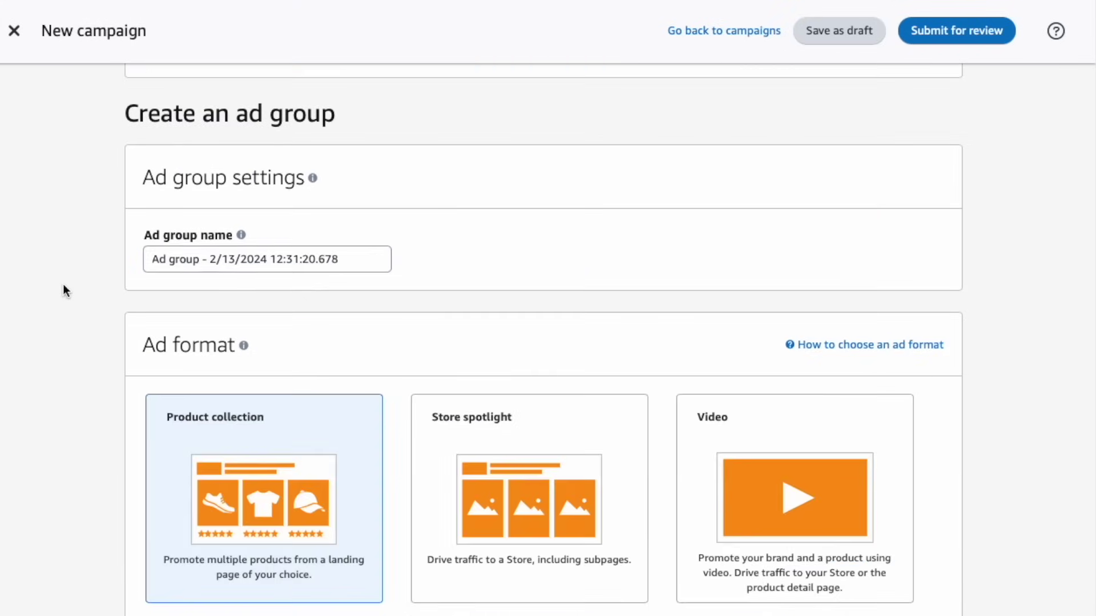
Name the ad group 'Keyword Targeting - Vertical Video', pick the Video format and the store landing page
triple_click(266, 258)
type("Keyword Targeting - Vertical Vicdeo")
left_click(314, 276)
scroll(72, 326, "down", 3)
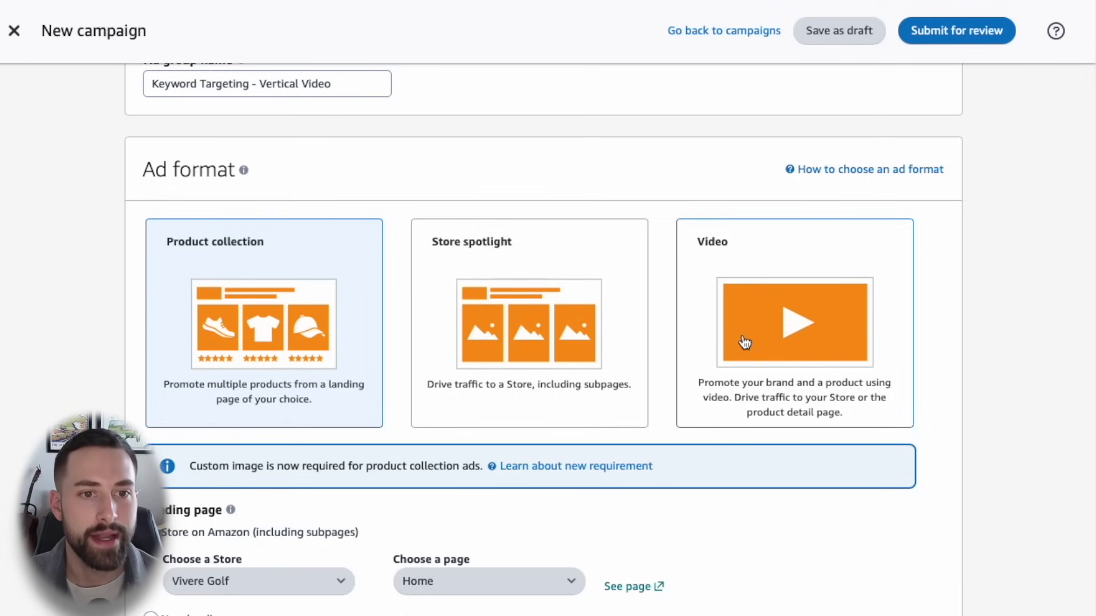
left_click(744, 342)
scroll(743, 342, "down", 2)
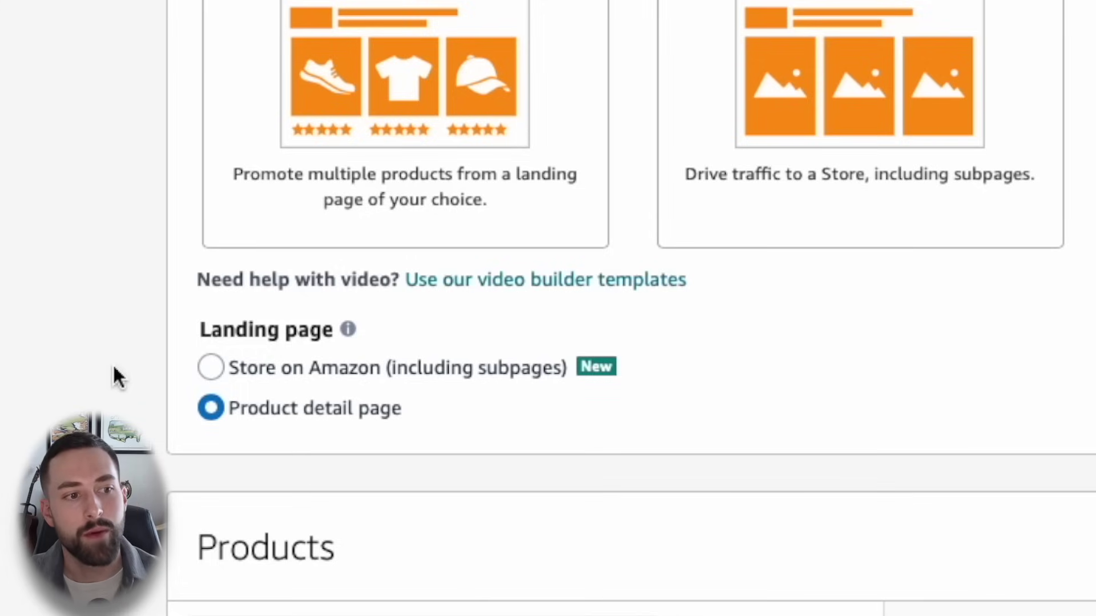
left_click(321, 375)
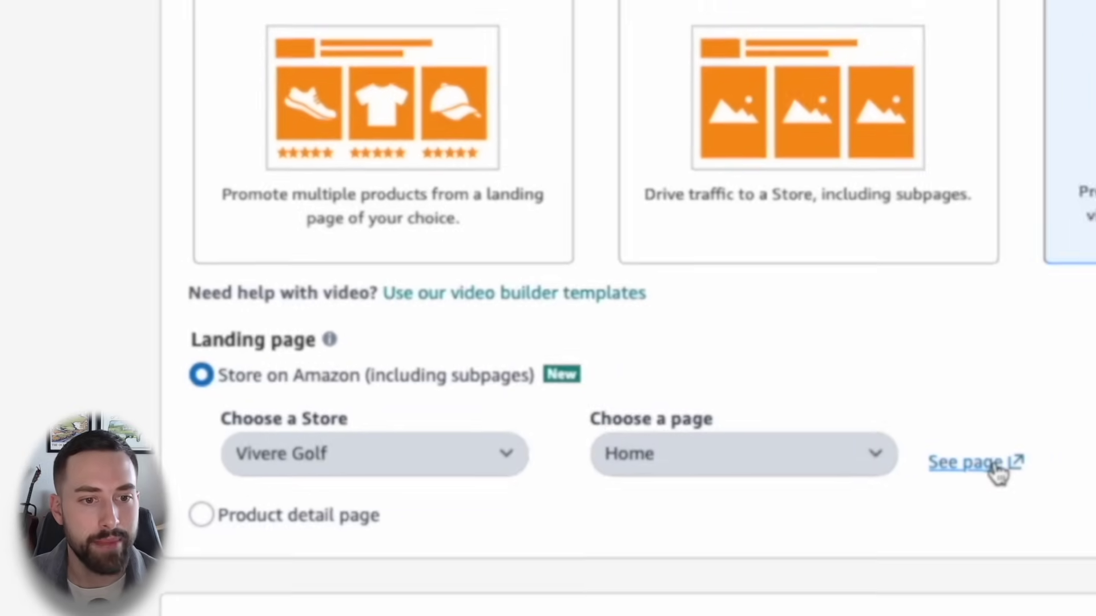
Preview the Vivere Golf store Home page chosen as the landing page
left_click(975, 463)
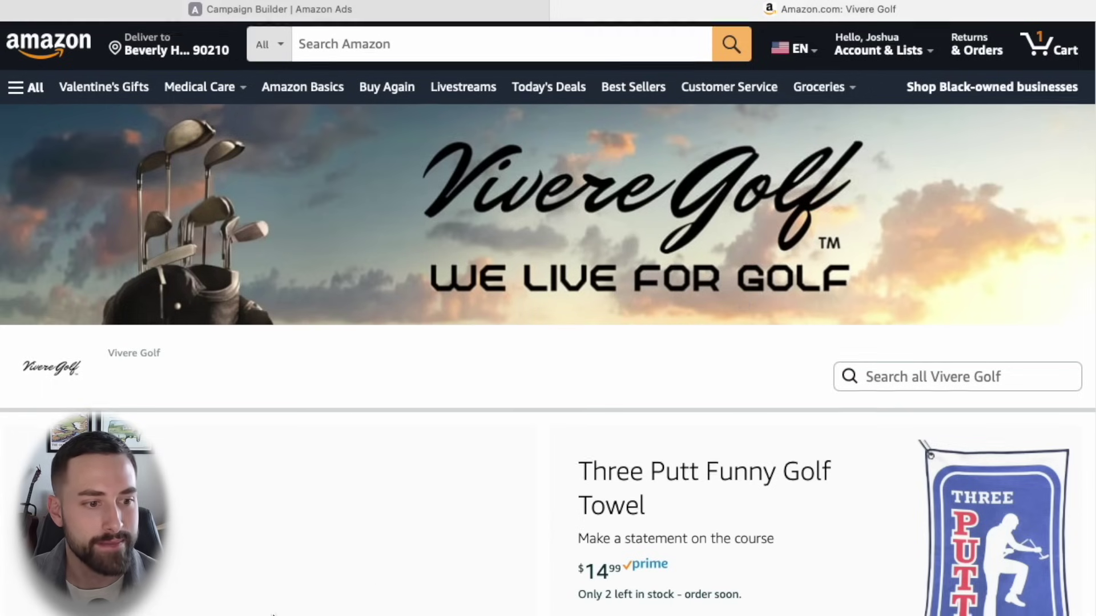
scroll(470, 558, "down", 1)
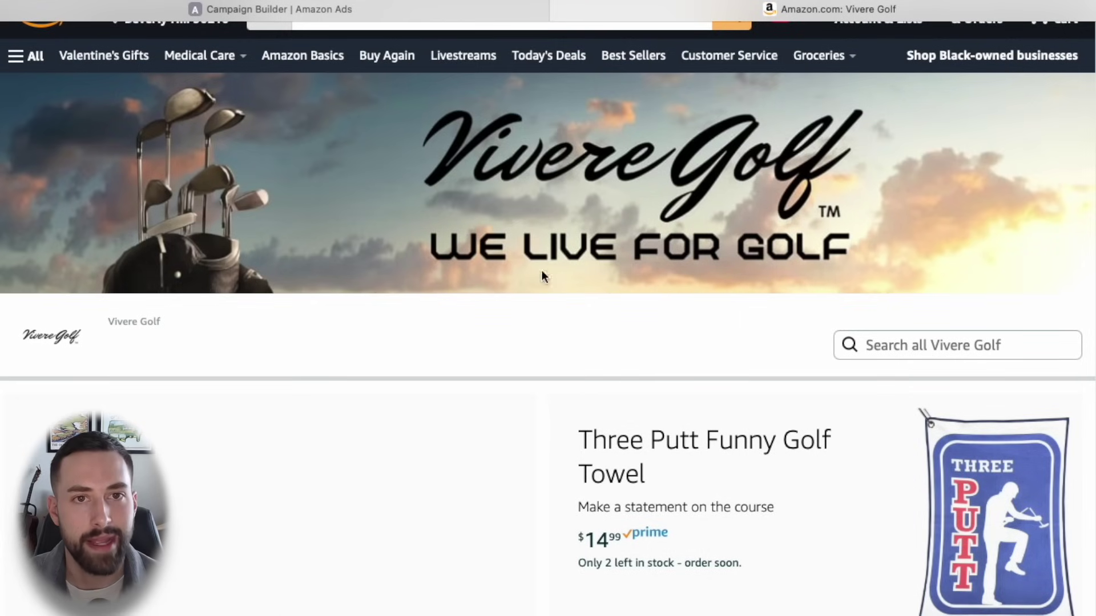
scroll(524, 235, "down", 3)
Return from the Vivere Golf store preview to the Campaign Builder
key("ctrl+Tab")
scroll(548, 342, "down", 1)
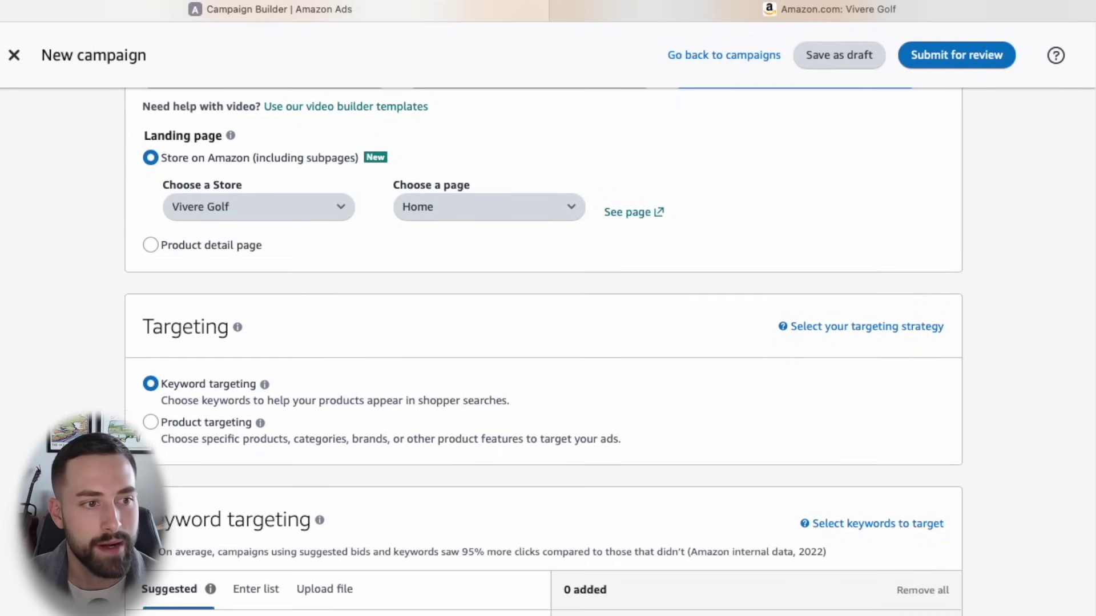
scroll(101, 391, "down", 1)
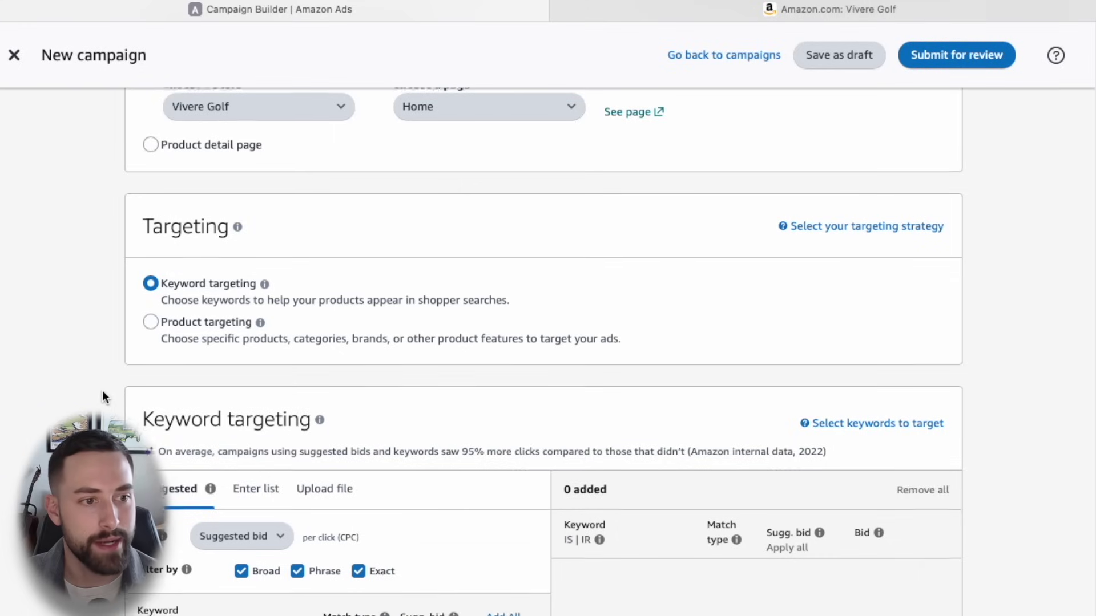
scroll(102, 391, "down", 3)
scroll(102, 390, "down", 1)
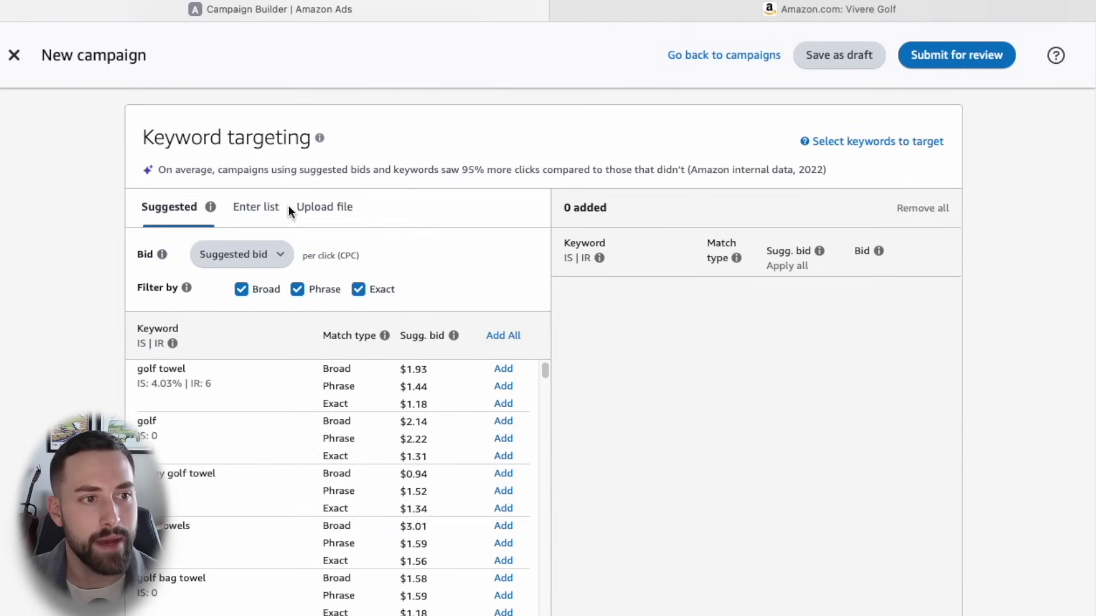
Keep keyword targeting and switch to entering keywords as a list
left_click(257, 207)
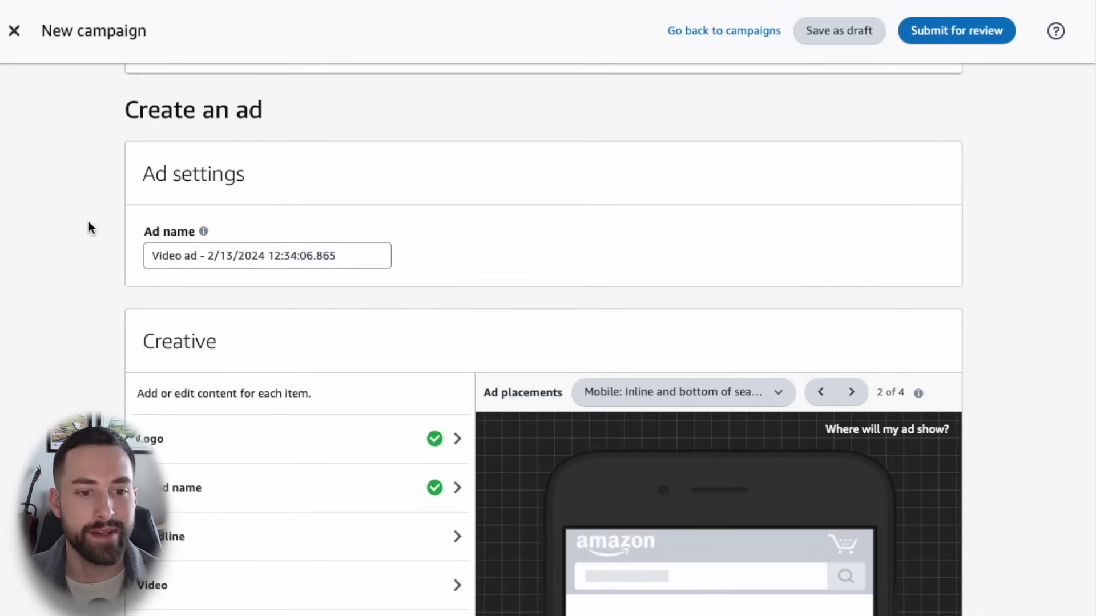
Name the ad 'Vertical Video (golf towel)', set headline 'we live for golf', and expand the Video settings
triple_click(233, 255)
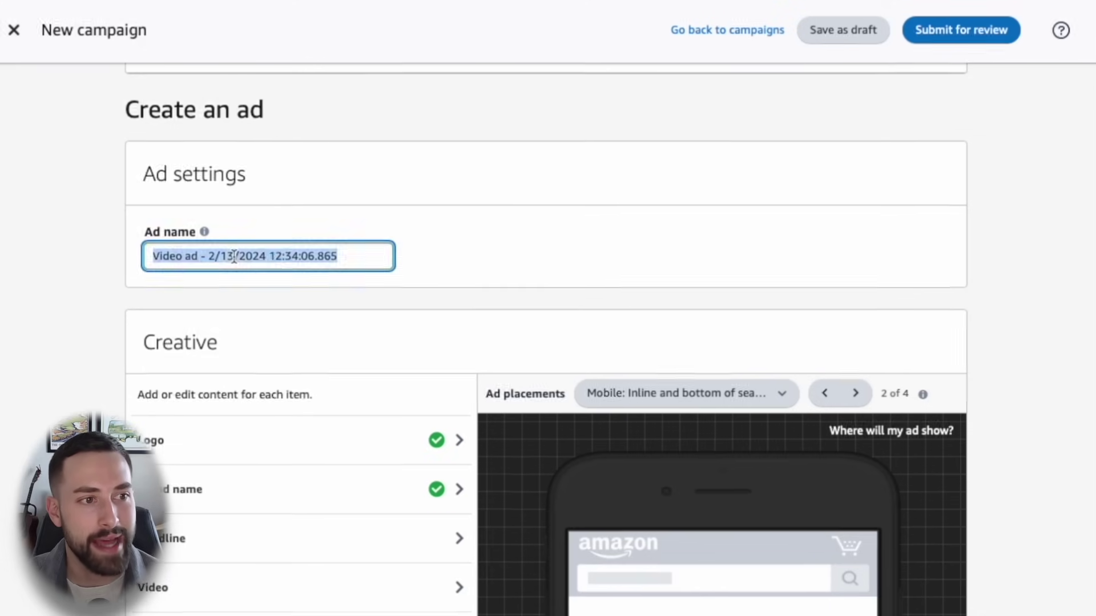
type("vertic")
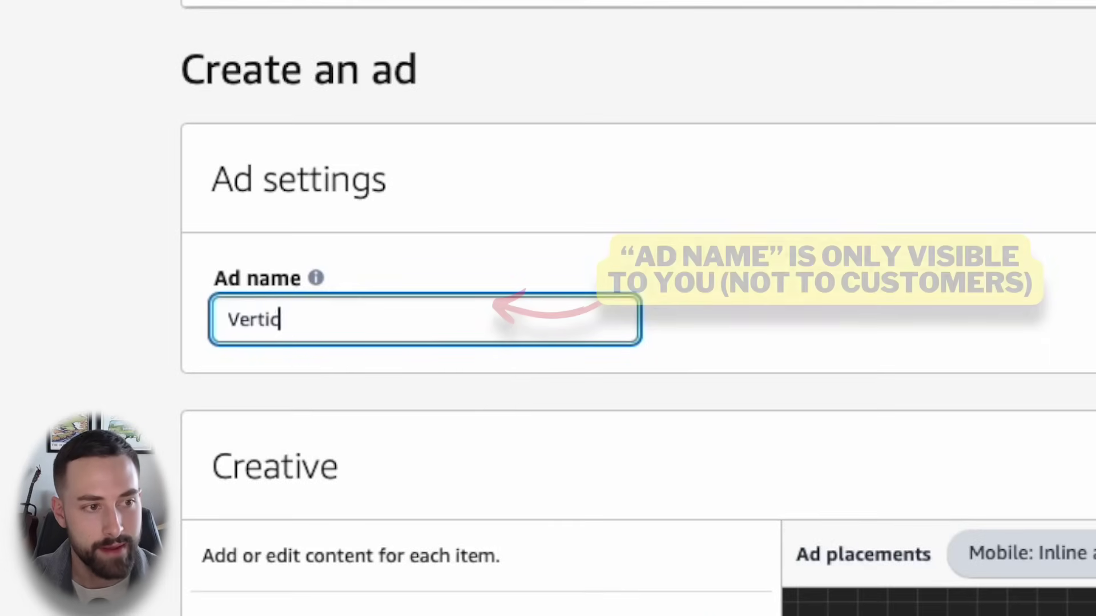
type("al Vid")
type("eo (golf to")
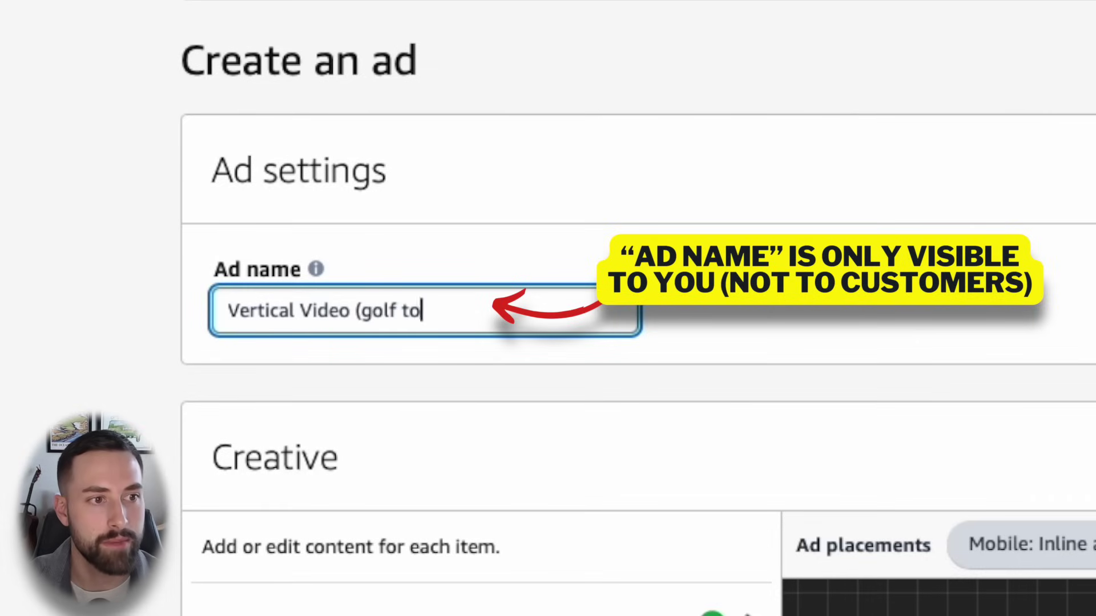
type("wel)")
left_click(231, 385)
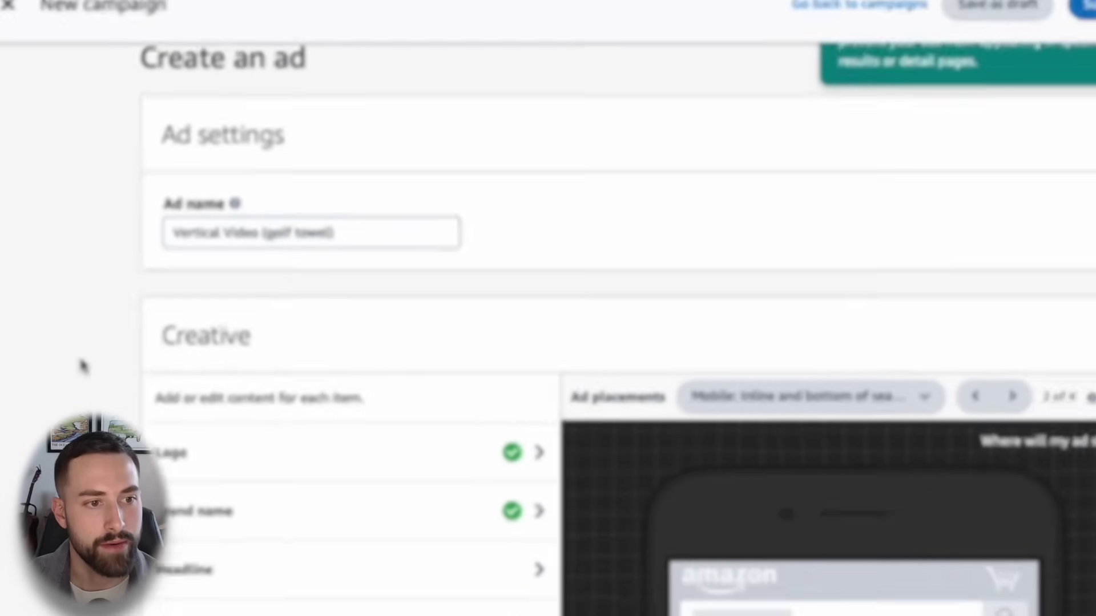
scroll(77, 326, "down", 3)
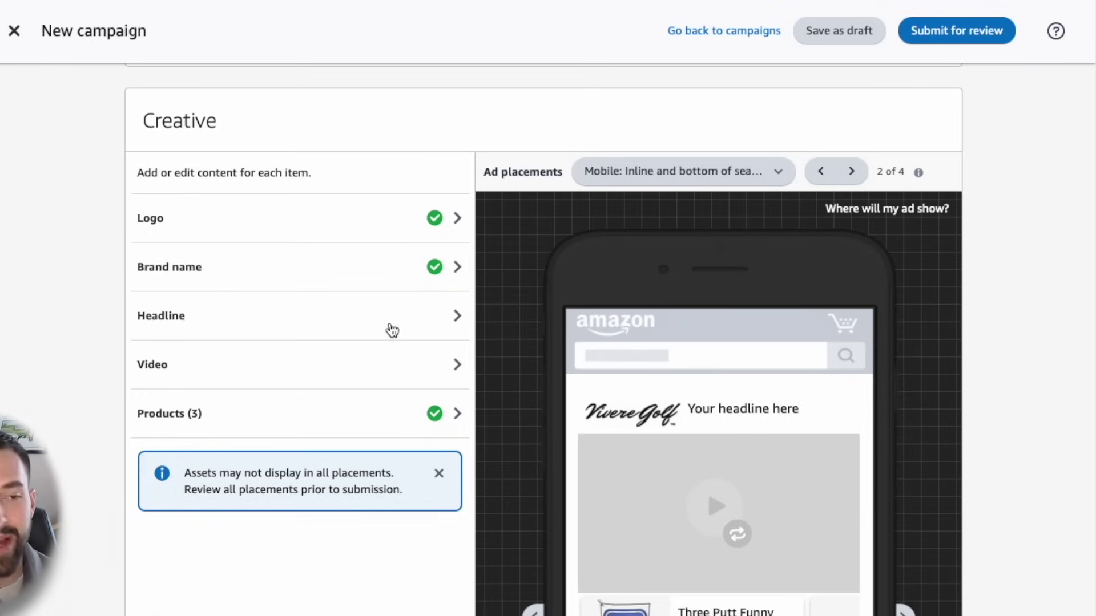
left_click(399, 220)
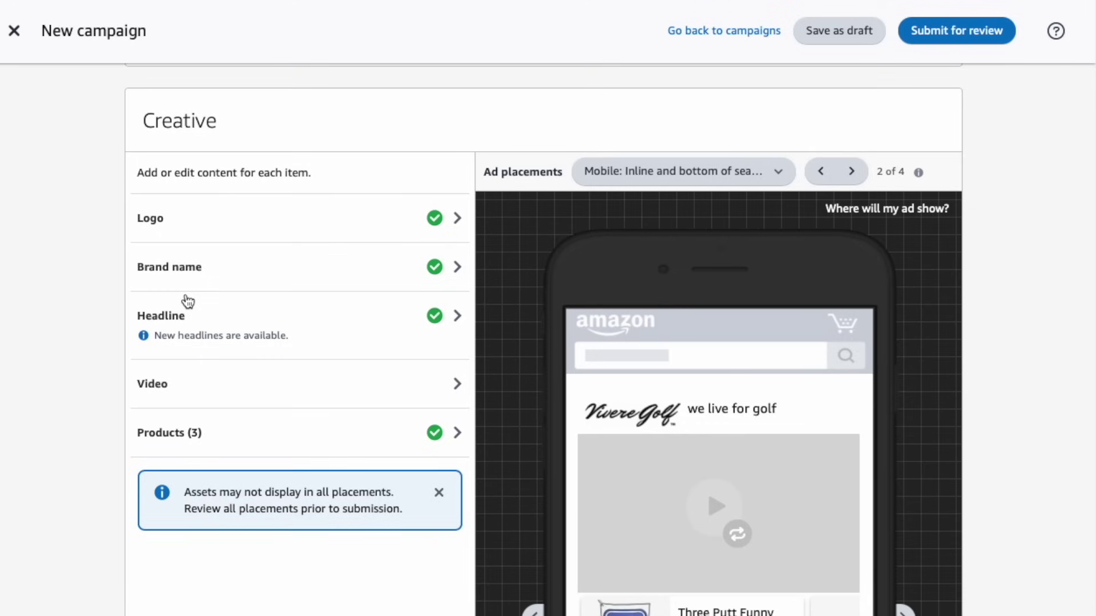
left_click(227, 385)
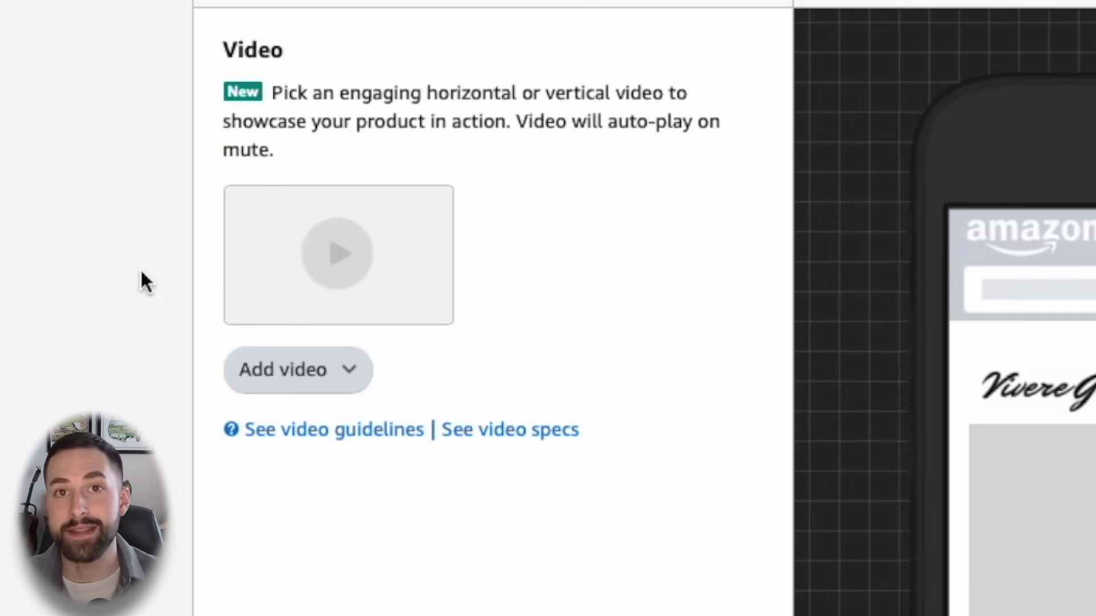
Add the first vertical 1080 x 1920 video from creative assets to the ad
left_click(330, 372)
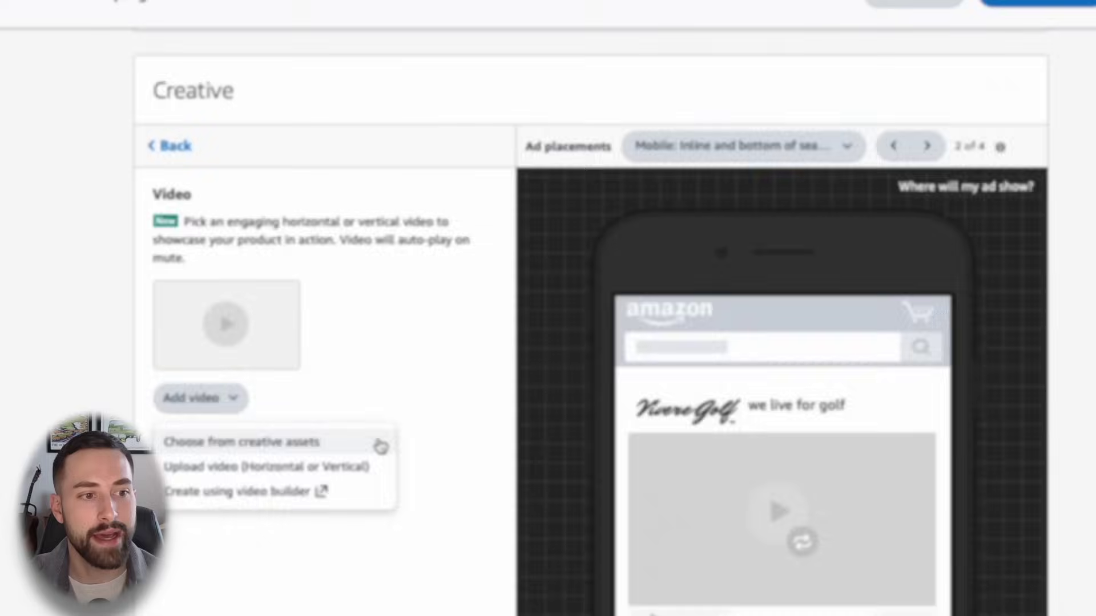
left_click(580, 444)
left_click(331, 326)
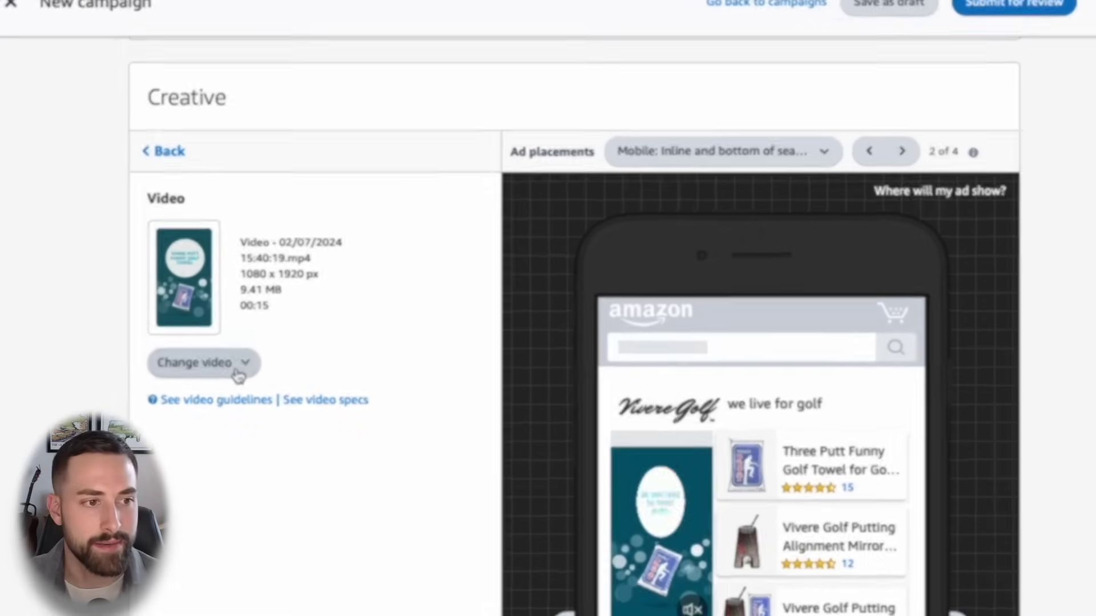
left_click(233, 369)
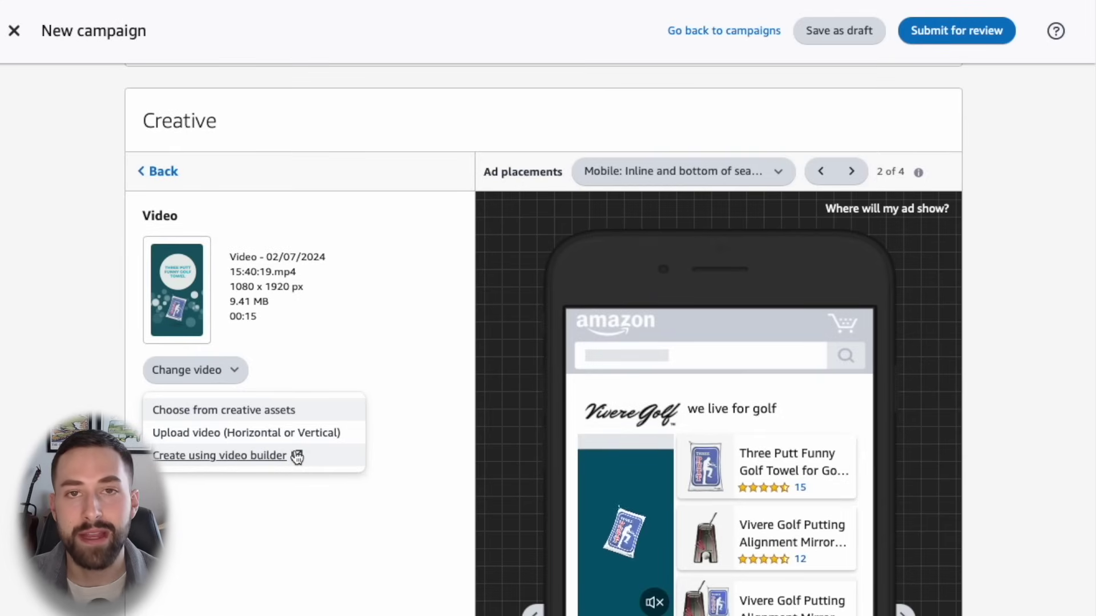
Apply the selected creative-asset video from the video builder so Video is marked complete
left_click(296, 456)
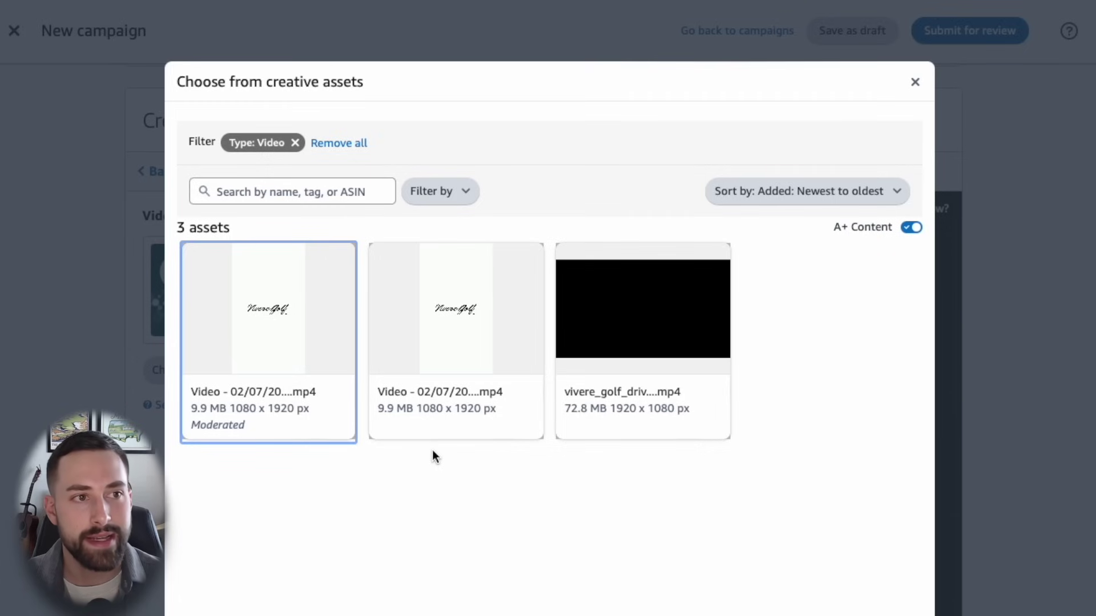
scroll(305, 334, "down", 3)
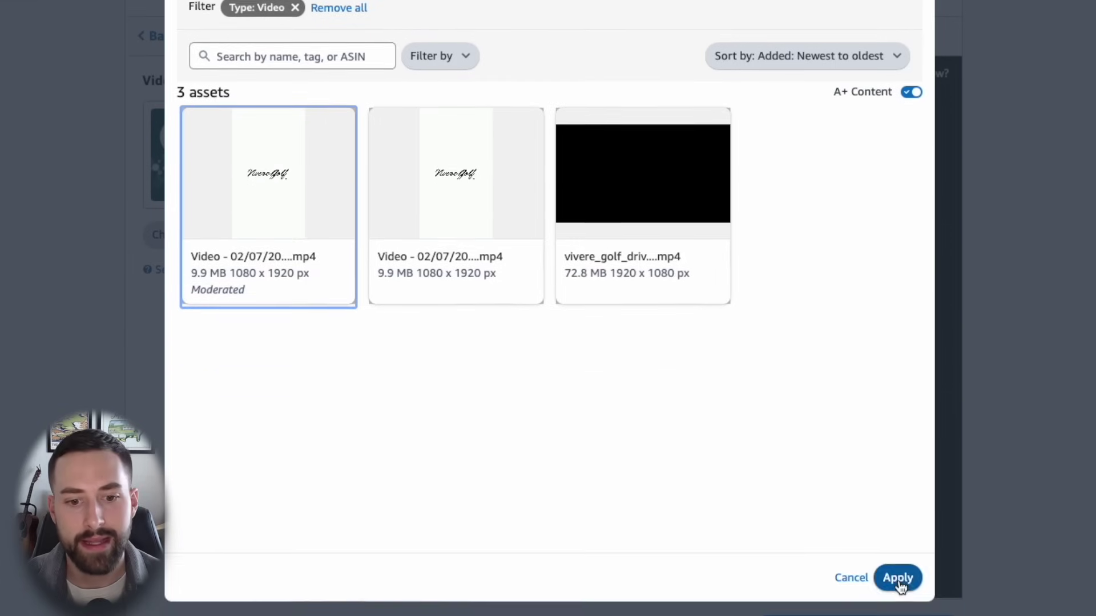
left_click(900, 582)
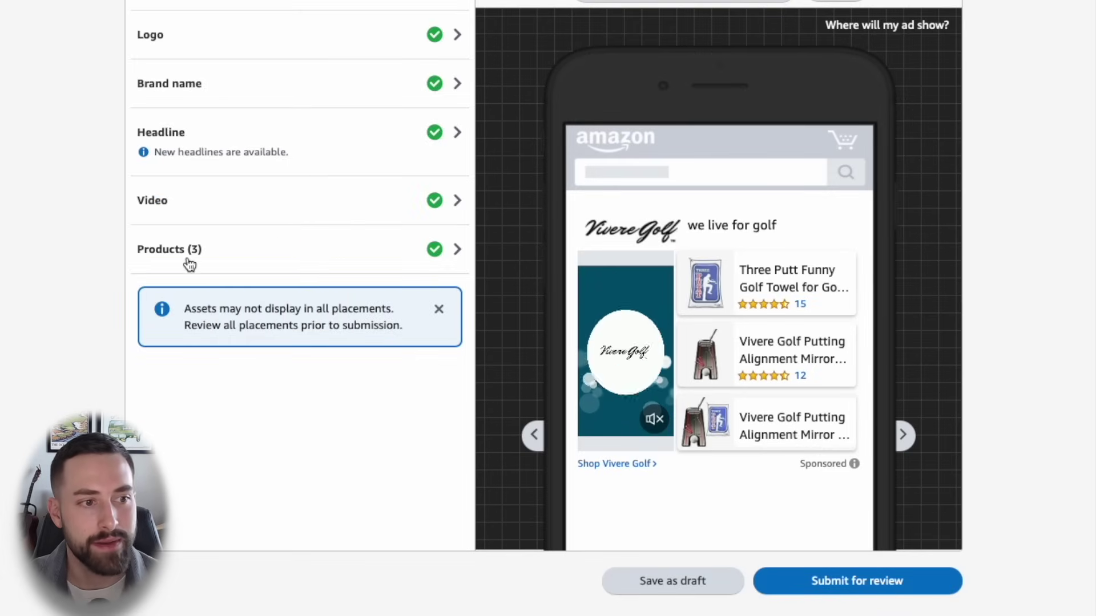
left_click(369, 249)
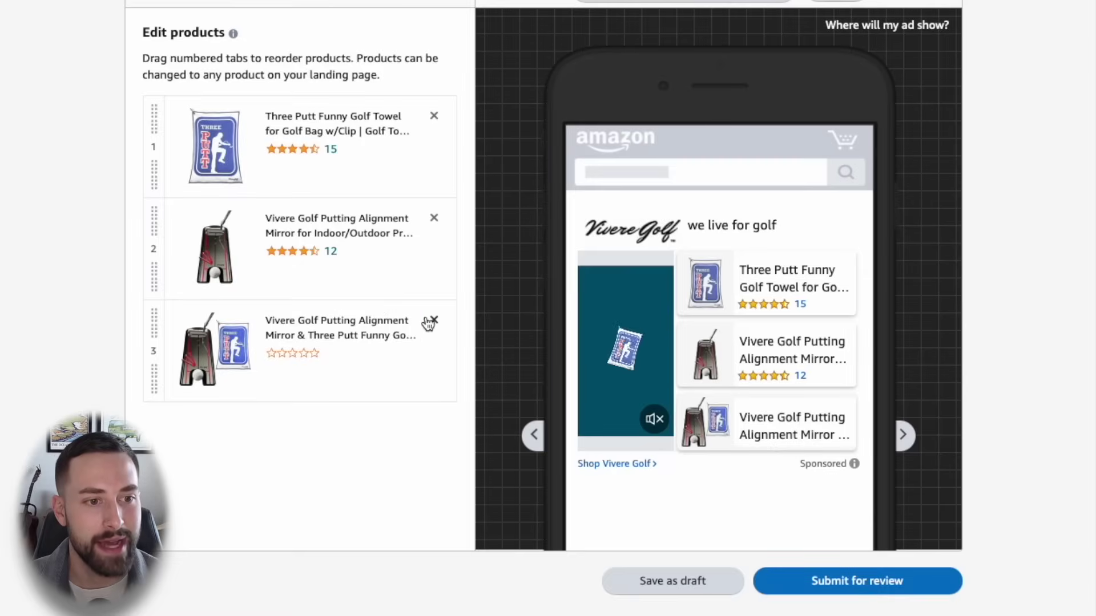
left_click(432, 321)
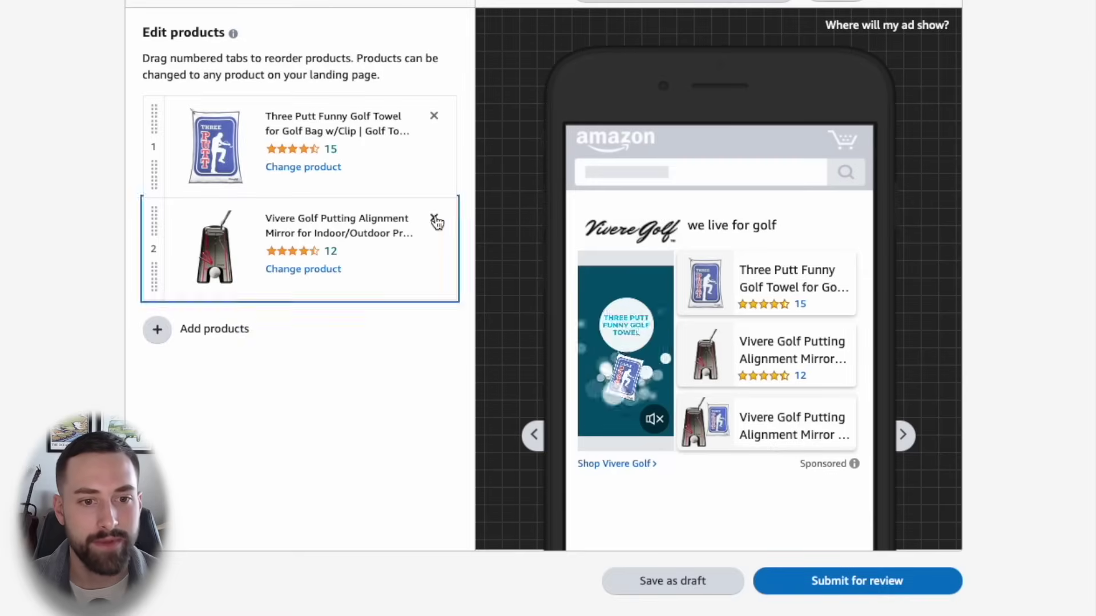
left_click(435, 219)
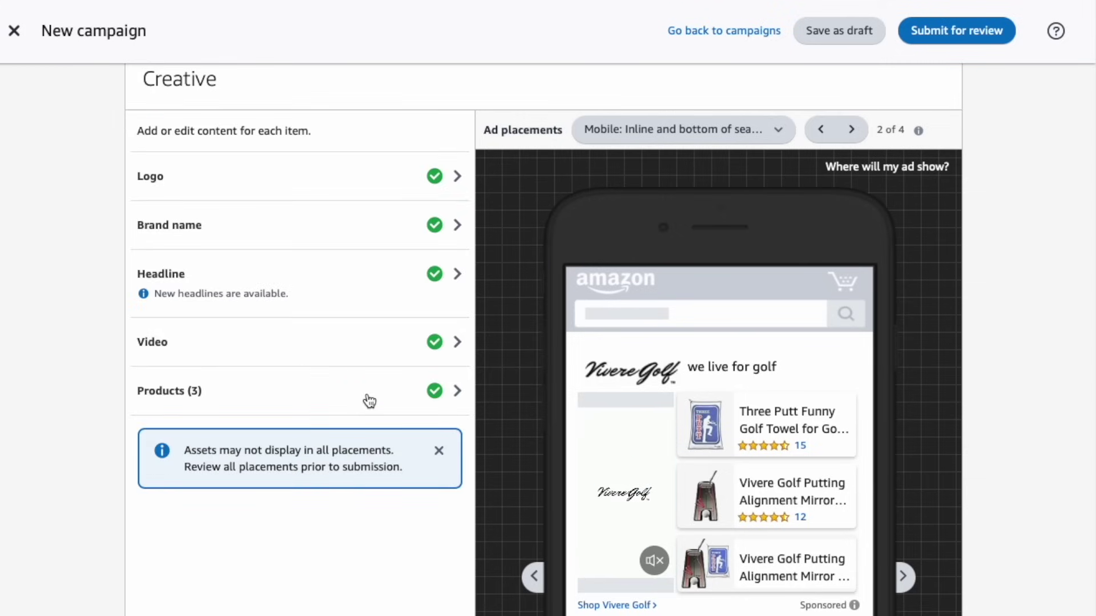
Expand the Products row listing the ad's featured products
left_click(368, 399)
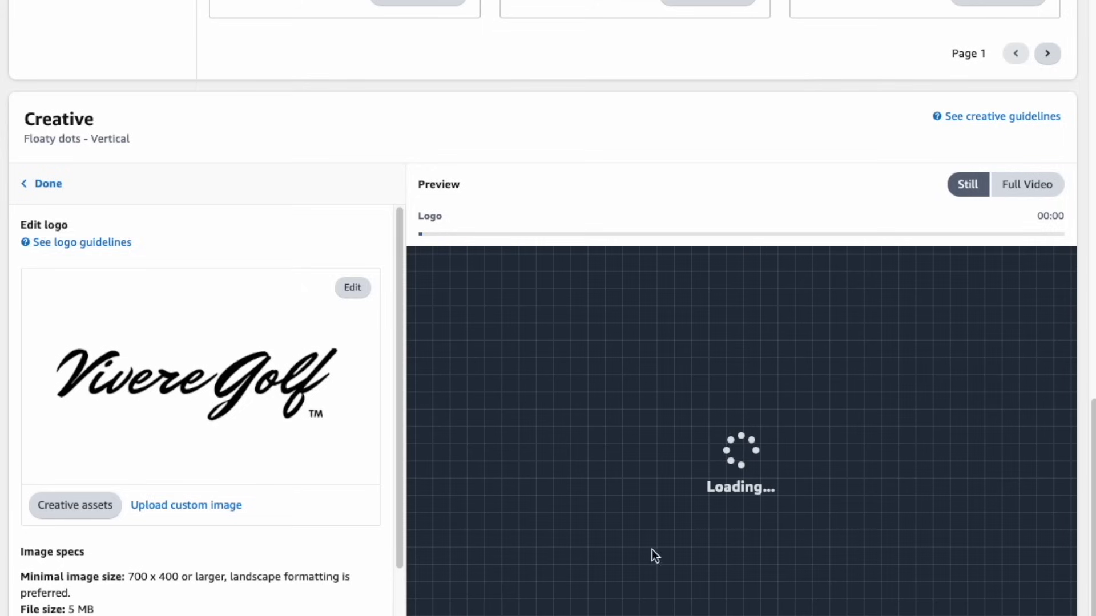
scroll(303, 474, "down", 1)
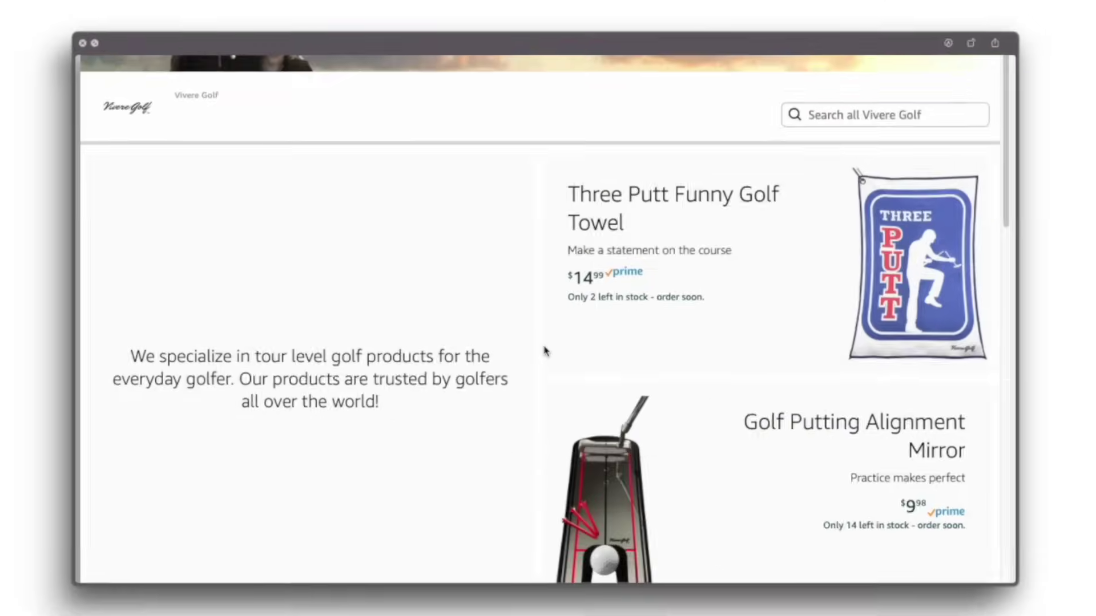
scroll(545, 355, "down", 4)
scroll(546, 355, "down", 3)
scroll(546, 355, "down", 2)
scroll(545, 356, "down", 3)
scroll(545, 351, "up", 3)
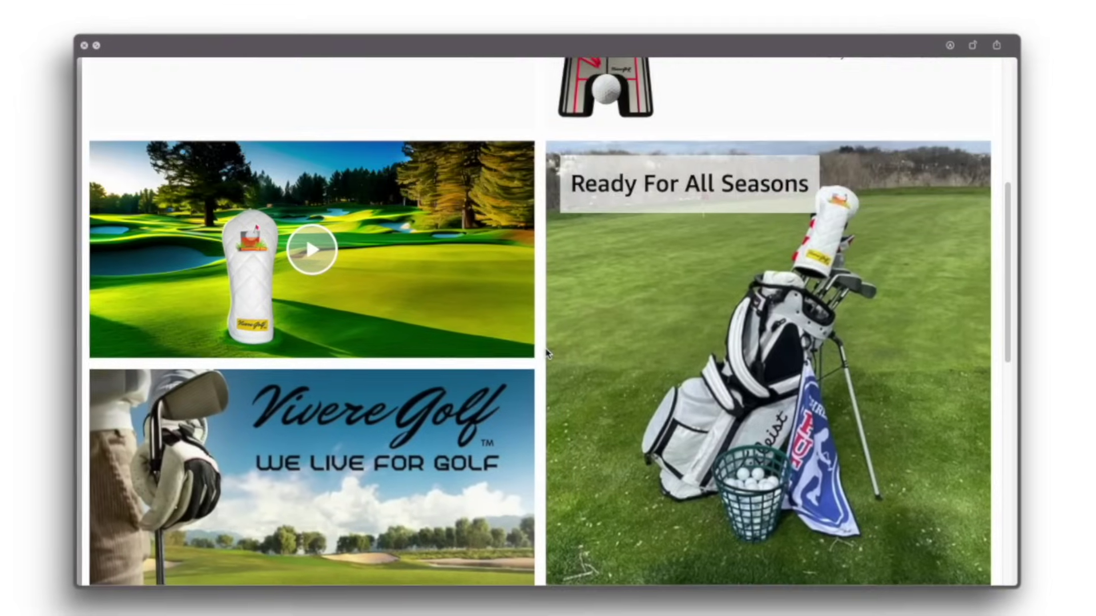
scroll(546, 351, "up", 3)
scroll(549, 353, "up", 3)
scroll(549, 353, "up", 3)
scroll(549, 352, "up", 3)
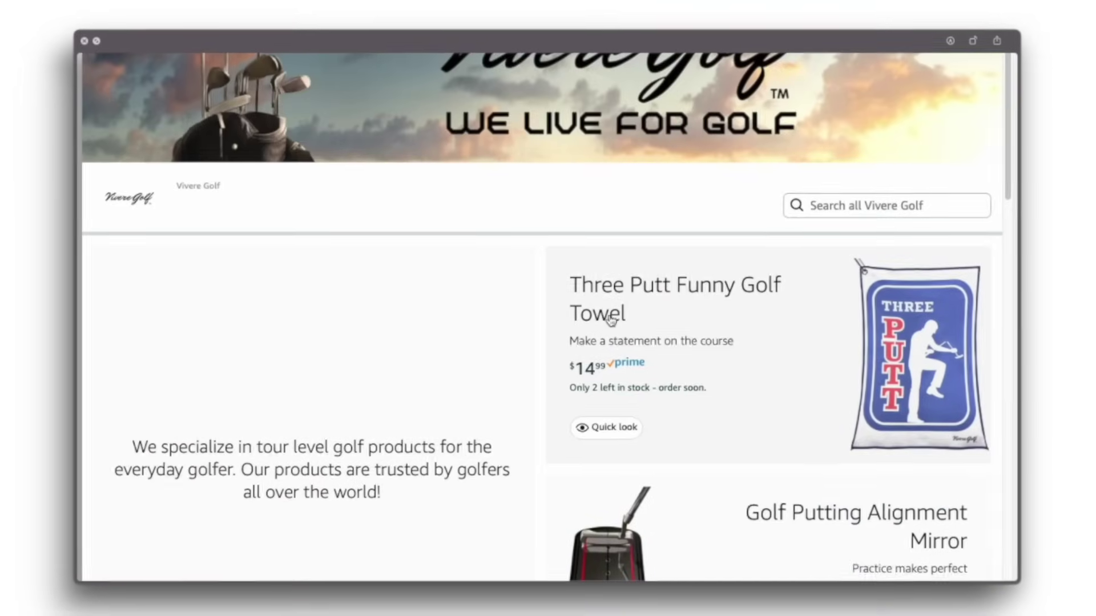